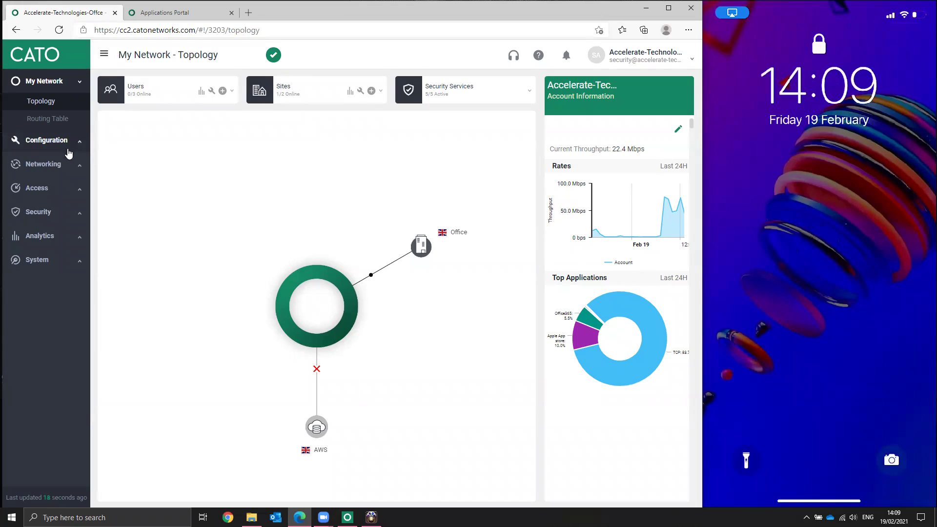
Step: Open Global Settings and view the configured directory domain under Directory Services
left_click(66, 144)
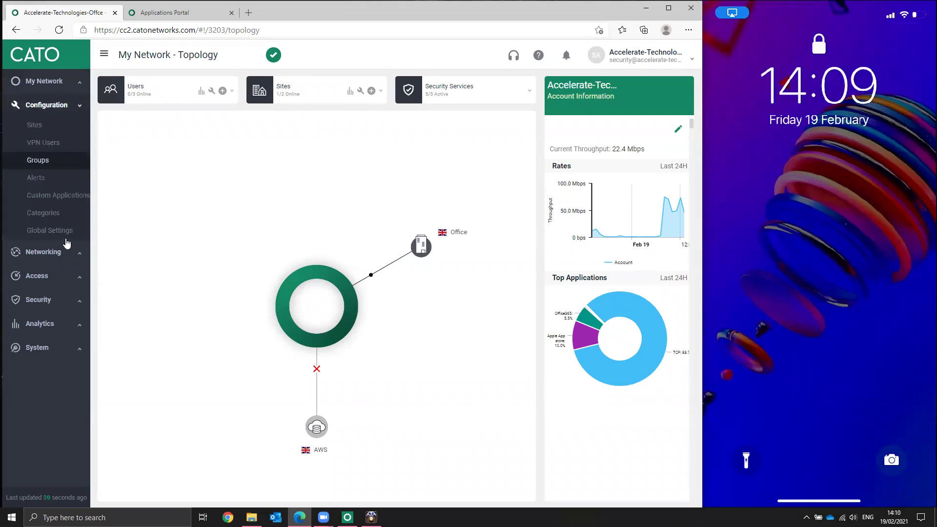
left_click(58, 229)
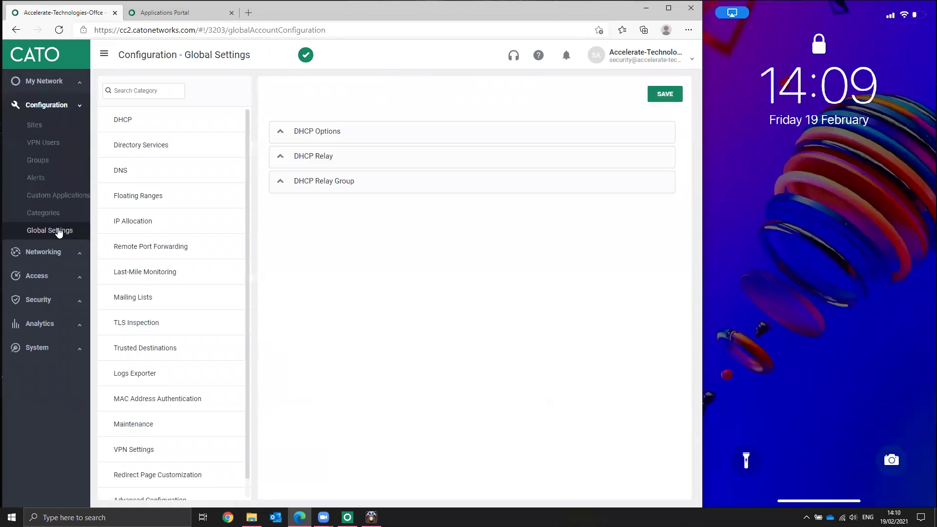
left_click(145, 149)
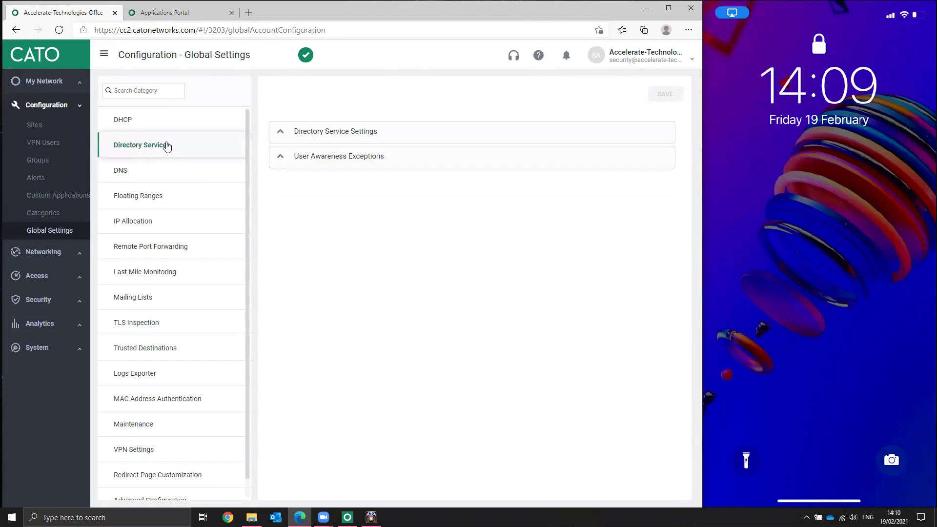
left_click(286, 137)
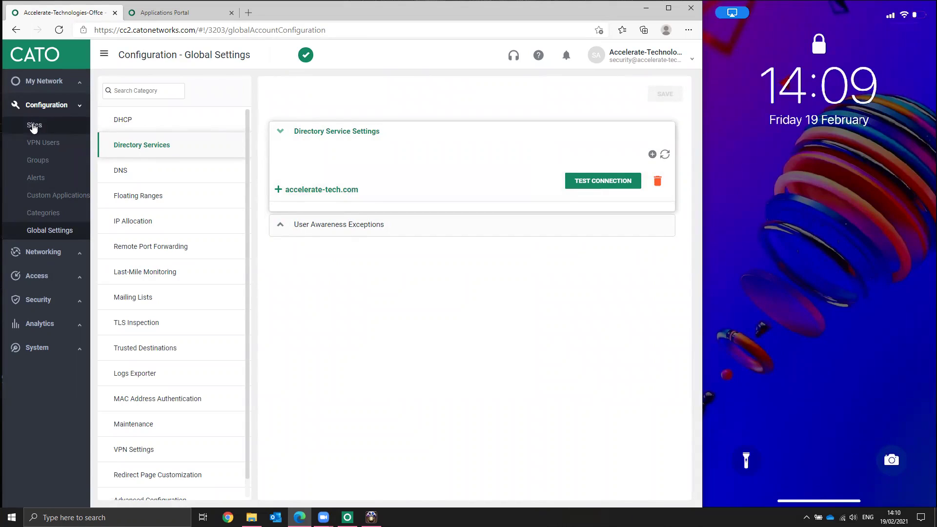
Step: Review the VPN Users list, then show the VPN Settings category of Global Settings
left_click(47, 147)
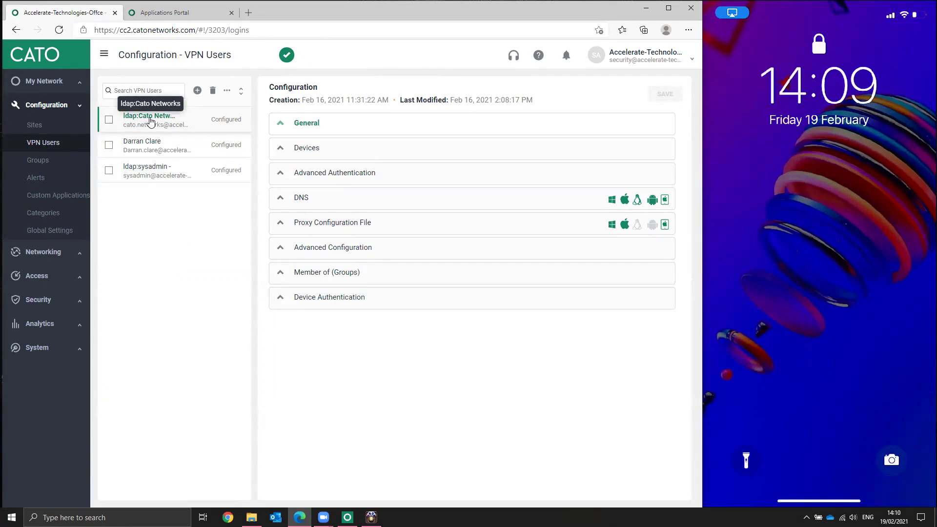
left_click(71, 235)
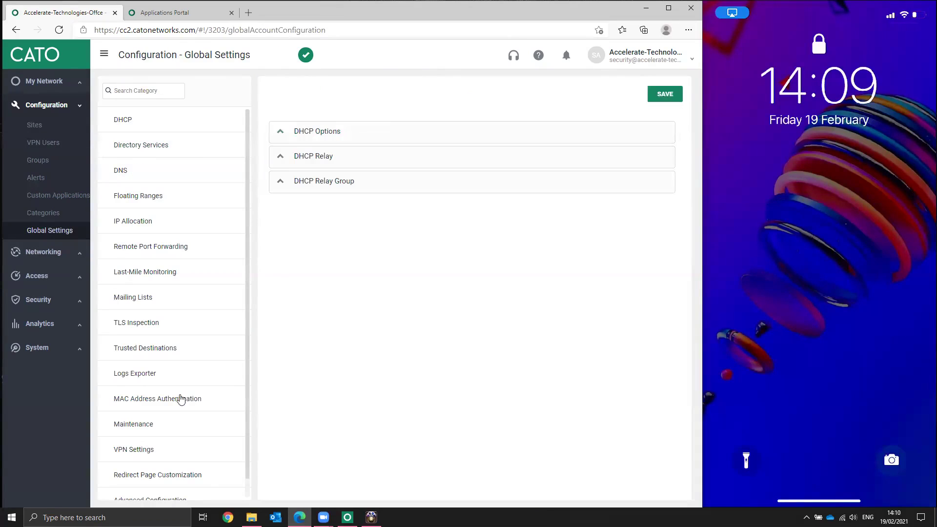
left_click(164, 455)
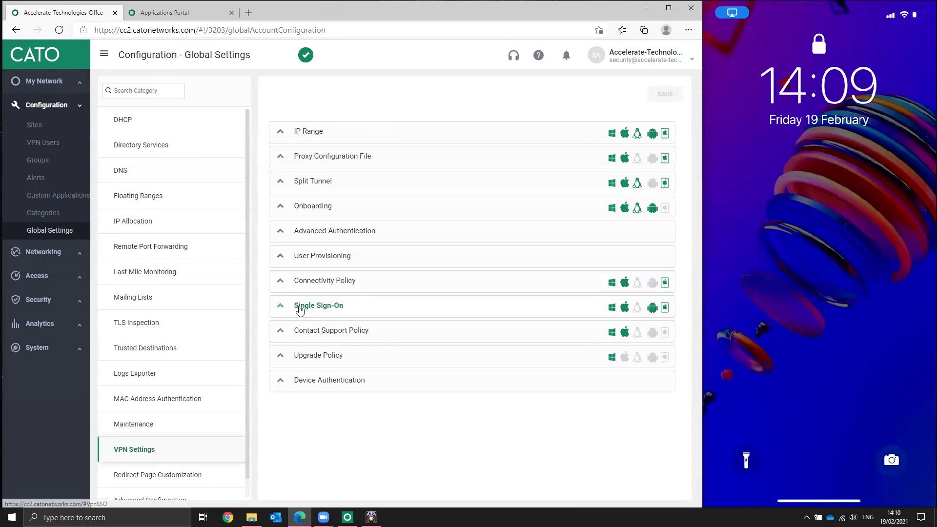
Step: Enable VPN Single Sign-On with Microsoft Azure as identity provider and save the settings
left_click(300, 309)
left_click(285, 339)
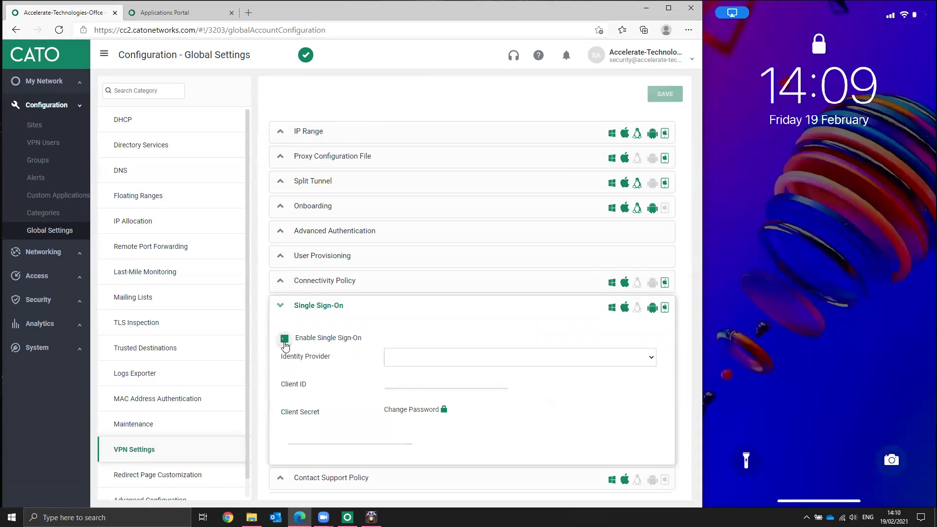
left_click(546, 361)
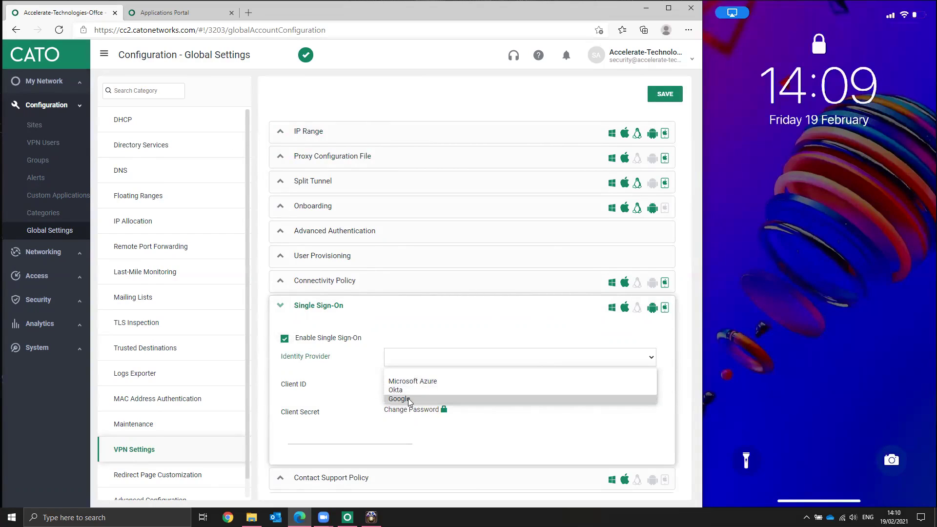
left_click(423, 381)
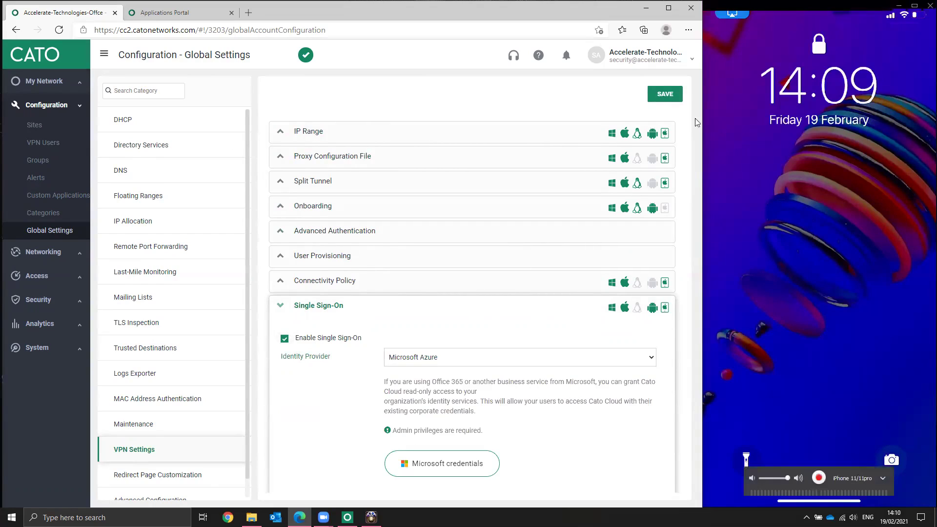
left_click(660, 99)
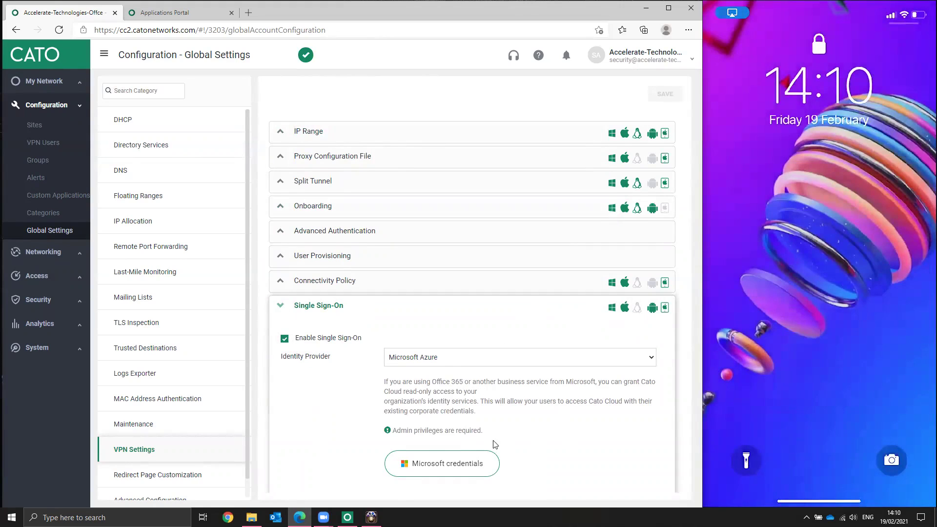
Step: Grant Cato Cloud Microsoft tenant consent using the Global Admin account, then close the success tab
left_click(461, 468)
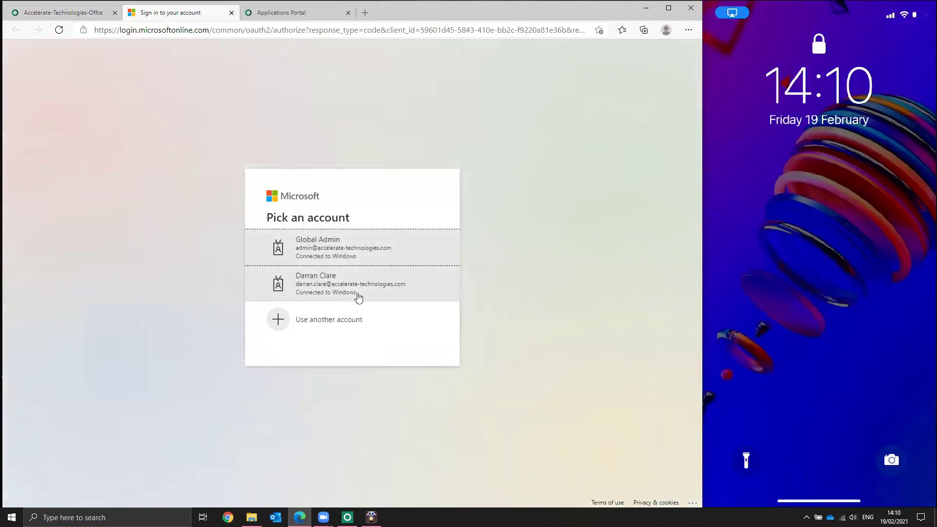
left_click(350, 252)
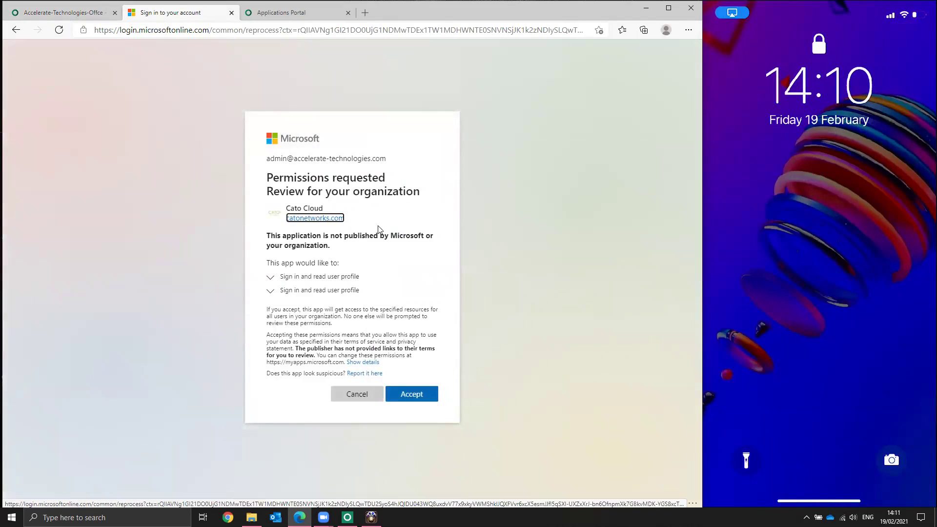
left_click(409, 394)
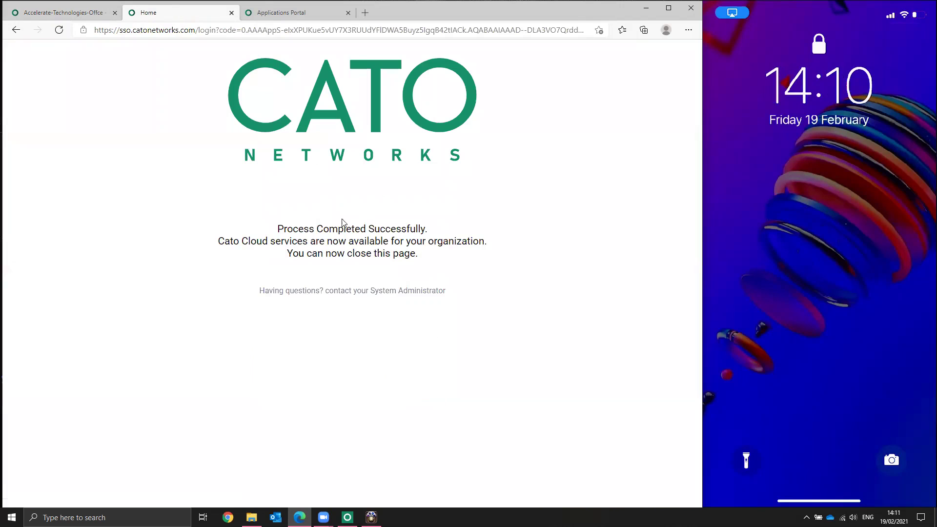
left_click(231, 13)
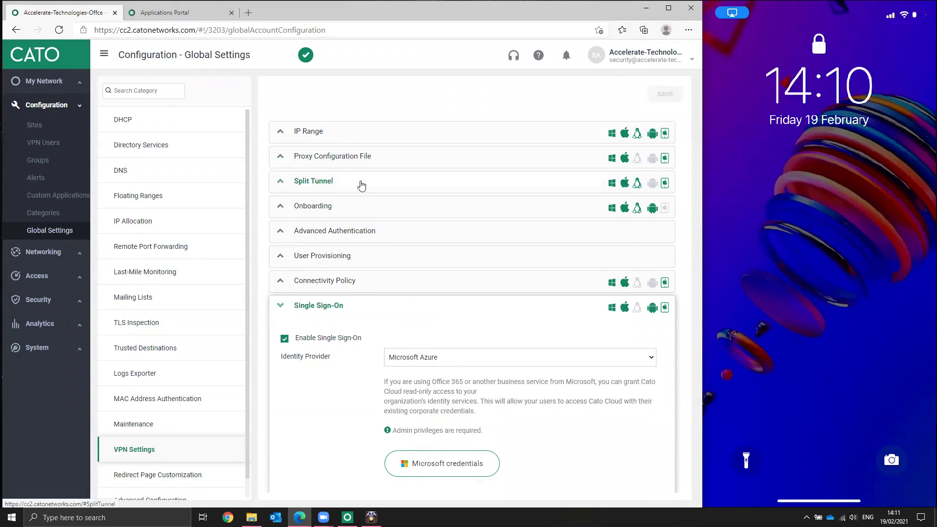
Step: Open the Cato Client and choose USE CORPORATE IDENTITY to join the network
left_click(346, 517)
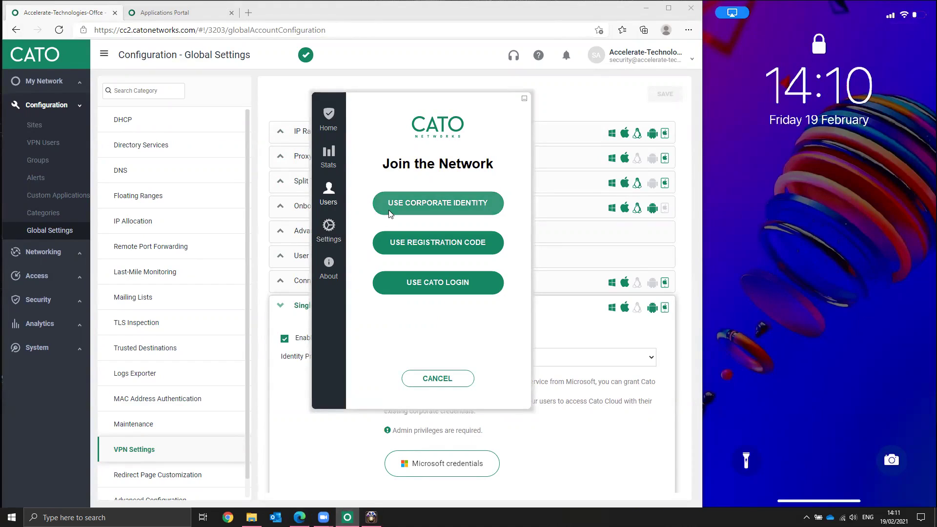
left_click(419, 201)
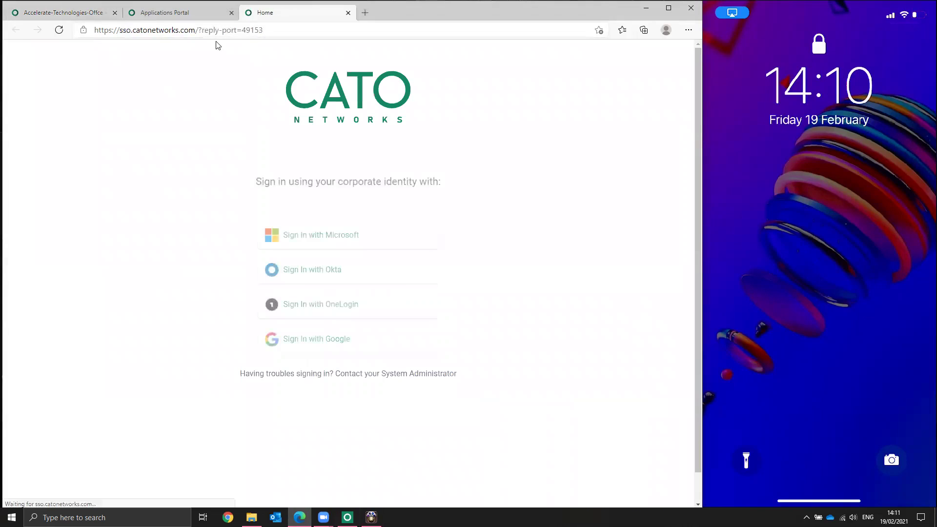
Step: Choose Microsoft sign-in with another account and enter the corporate e-mail address, fixing a typo
left_click(327, 243)
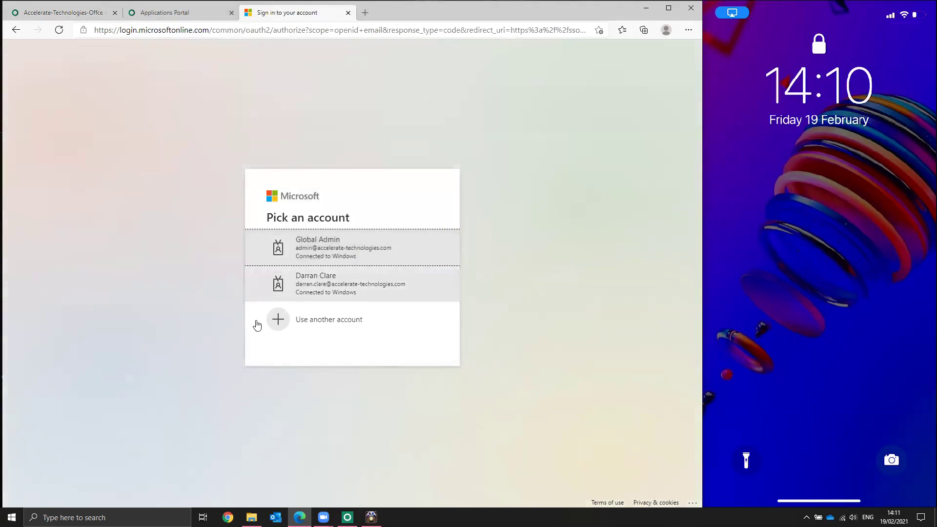
left_click(315, 320)
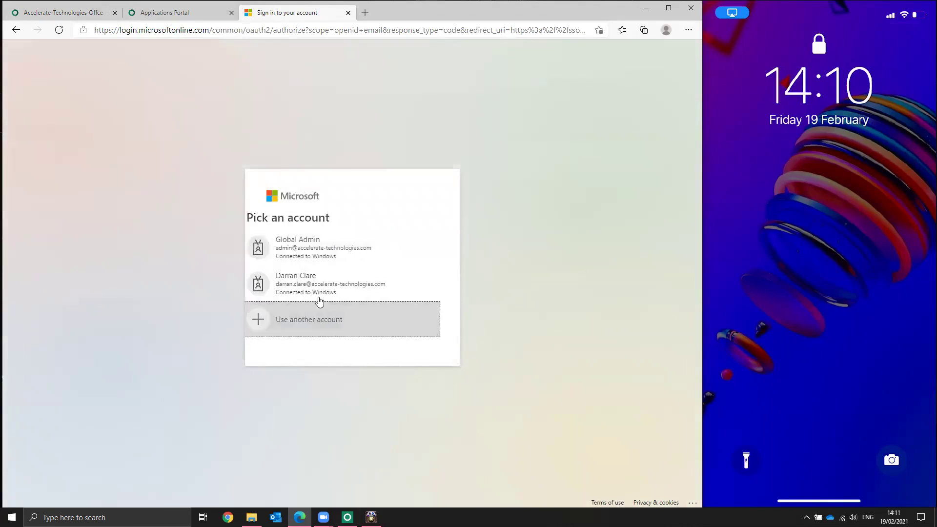
left_click(325, 248)
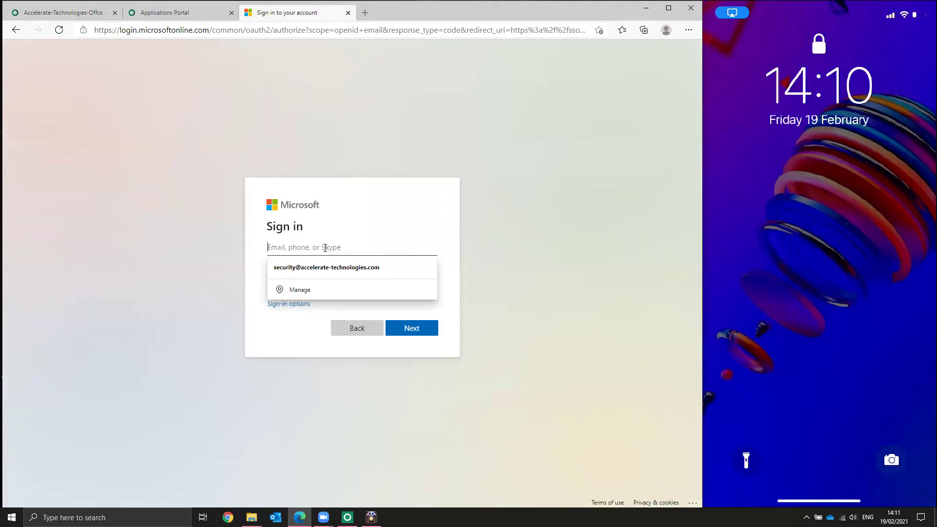
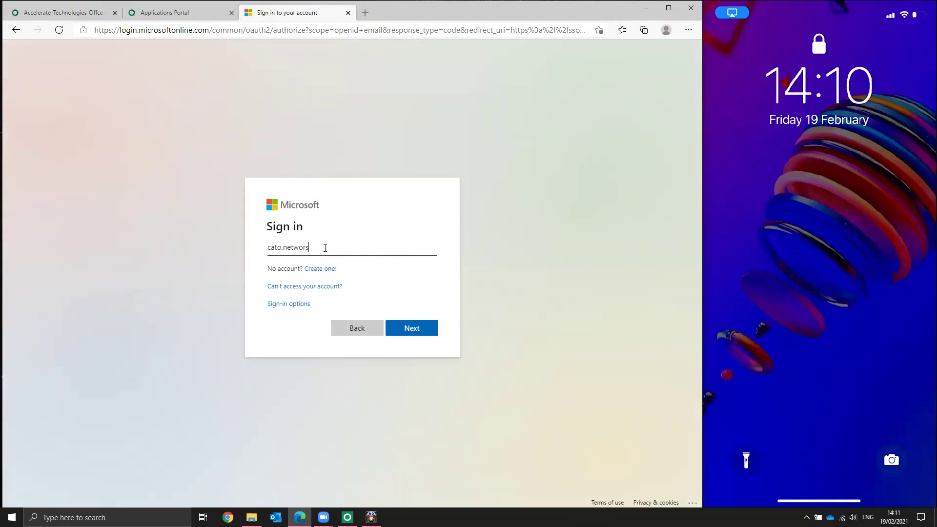
left_click(312, 251)
key("BackSpace")
key("BackSpace")
type("ks")
key("Delete")
left_click(427, 333)
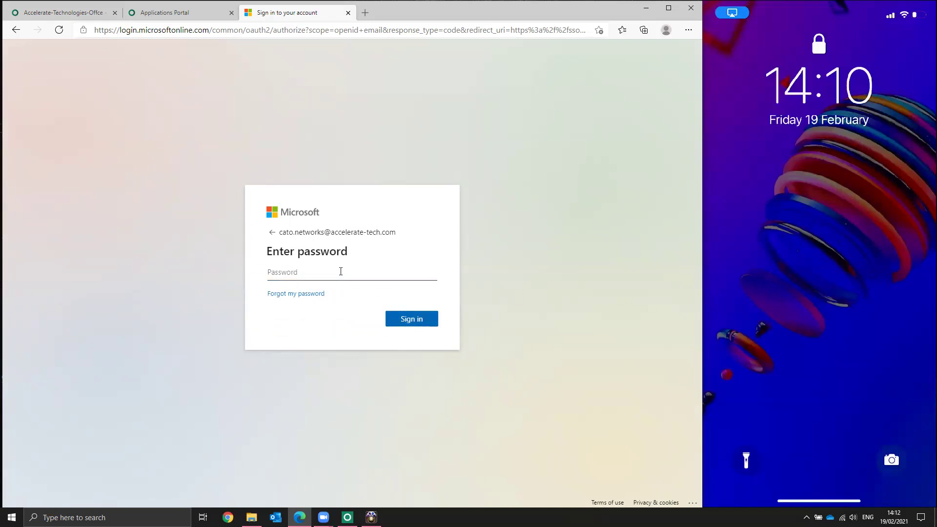
Step: Enter the account password to sign in, and decline Edge's offer to save it
type("••••••••")
key("Return")
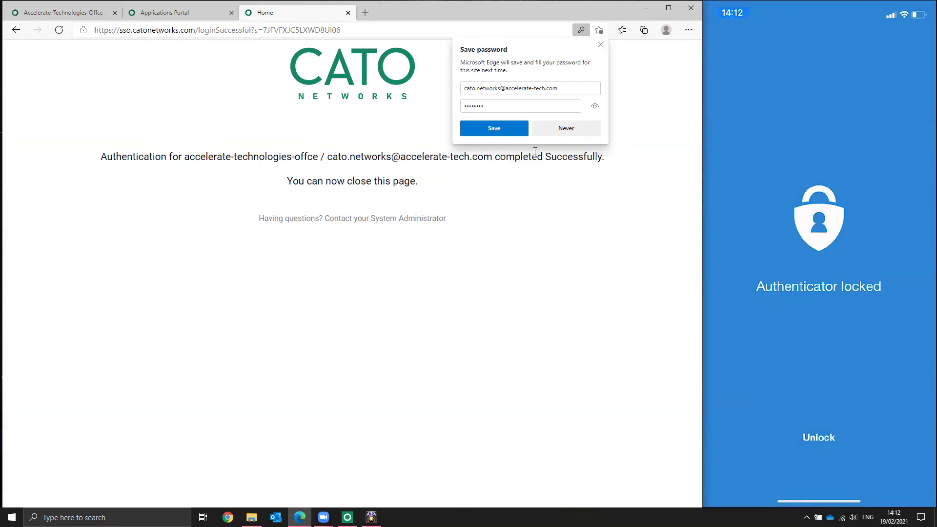
left_click(566, 128)
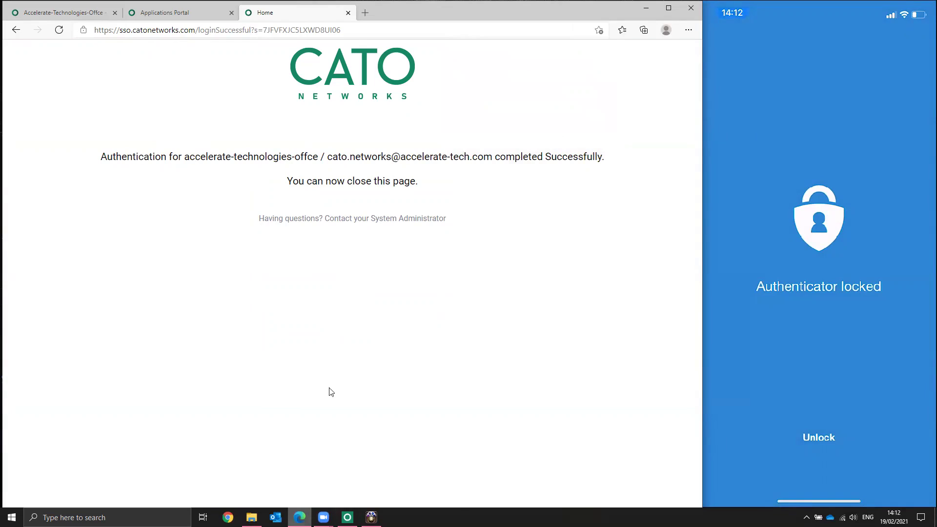
Step: Close the success page, open the Cato Client, connect the VPN, then disconnect it
left_click(348, 12)
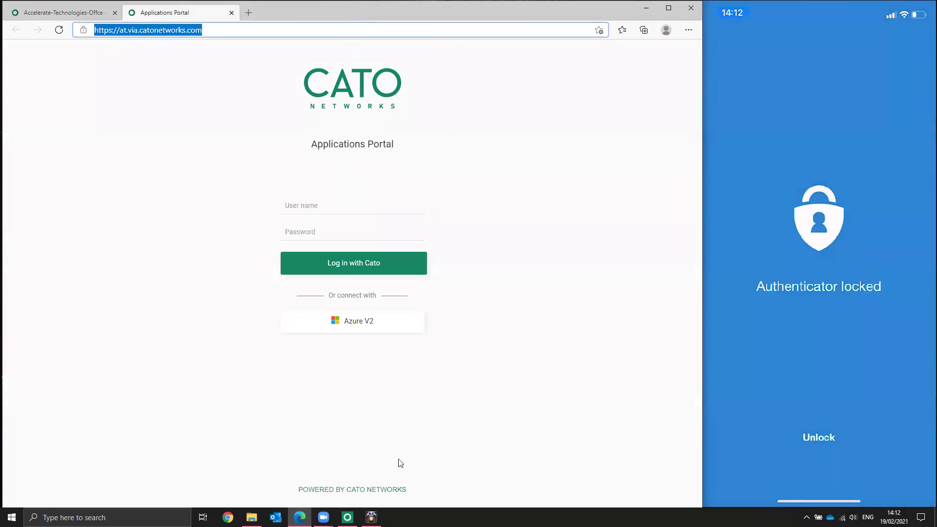
left_click(347, 518)
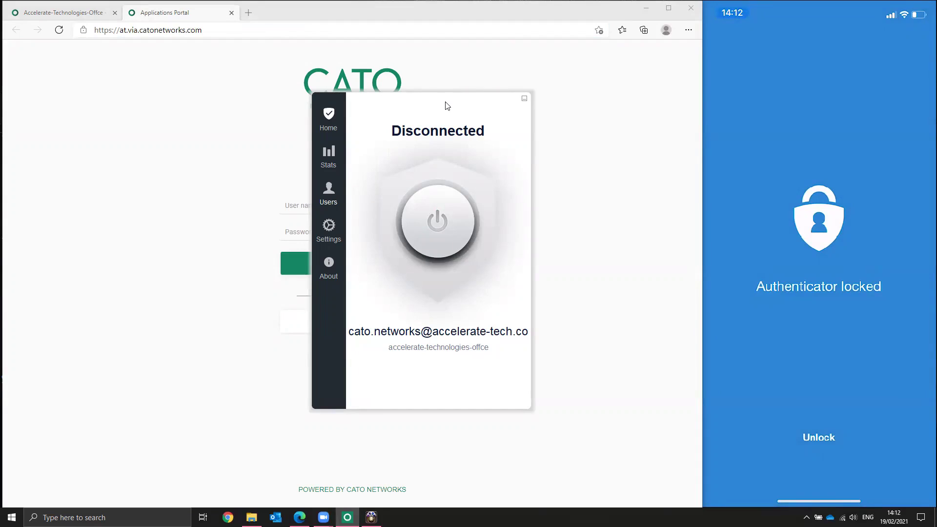
left_click_drag(446, 106, 517, 98)
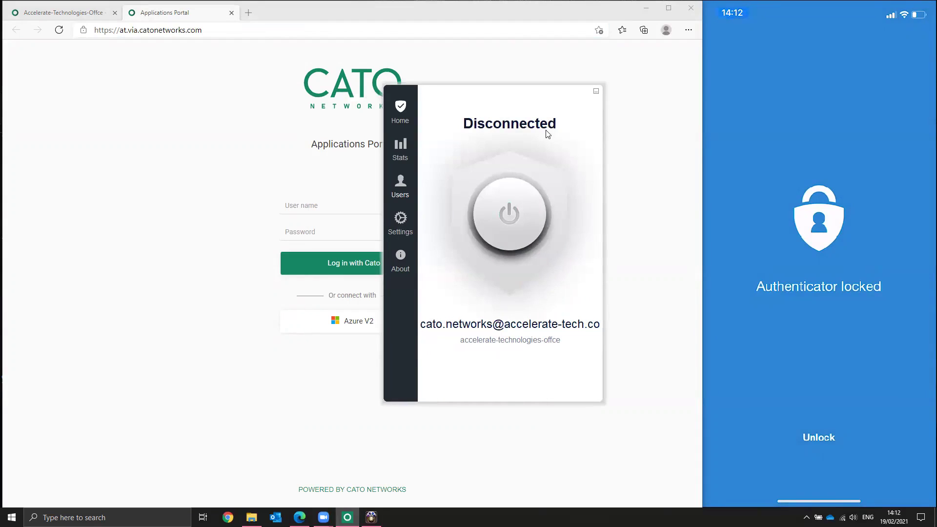
left_click(500, 209)
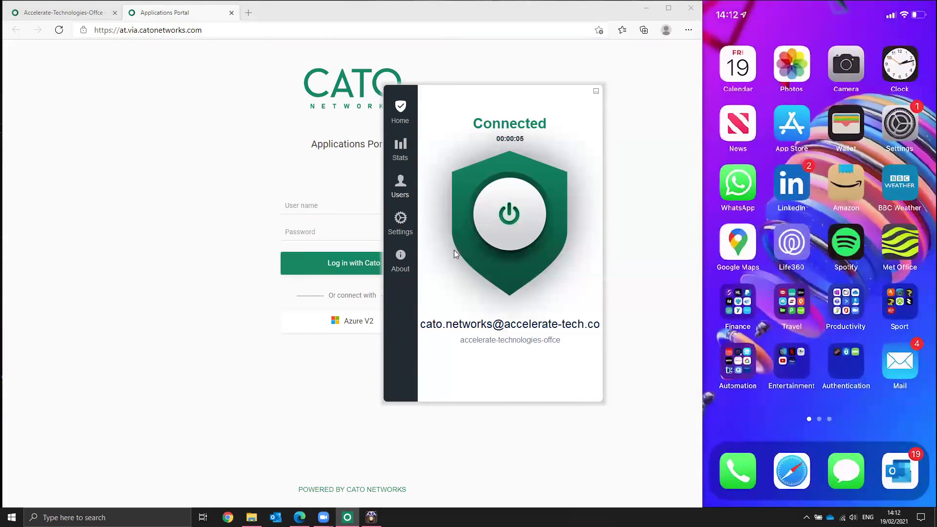
left_click(500, 249)
left_click(518, 217)
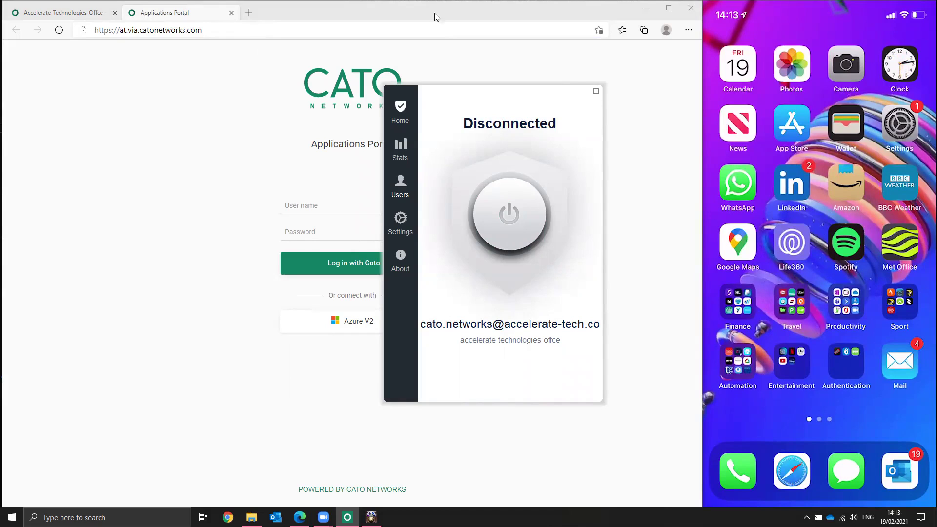
Step: Send the Cato Client to the tray and select the host part of the portal address
left_click(595, 91)
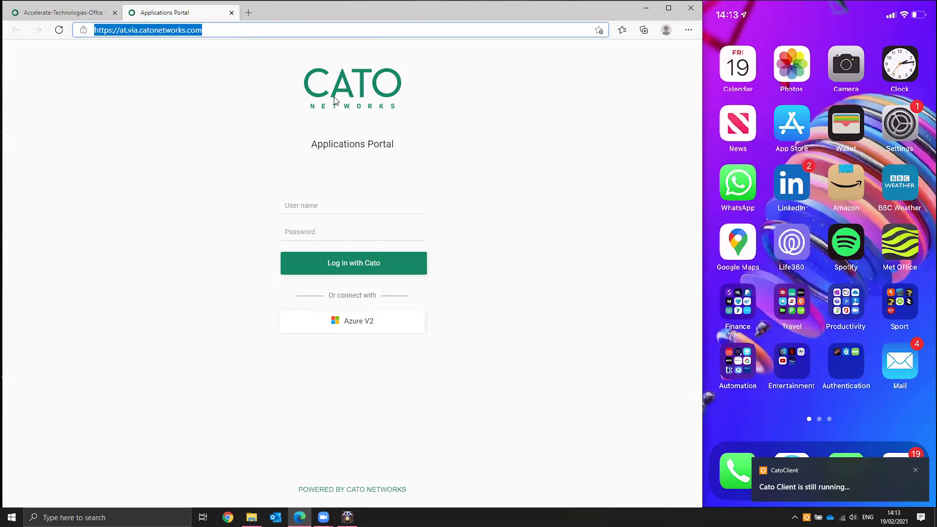
left_click(130, 30)
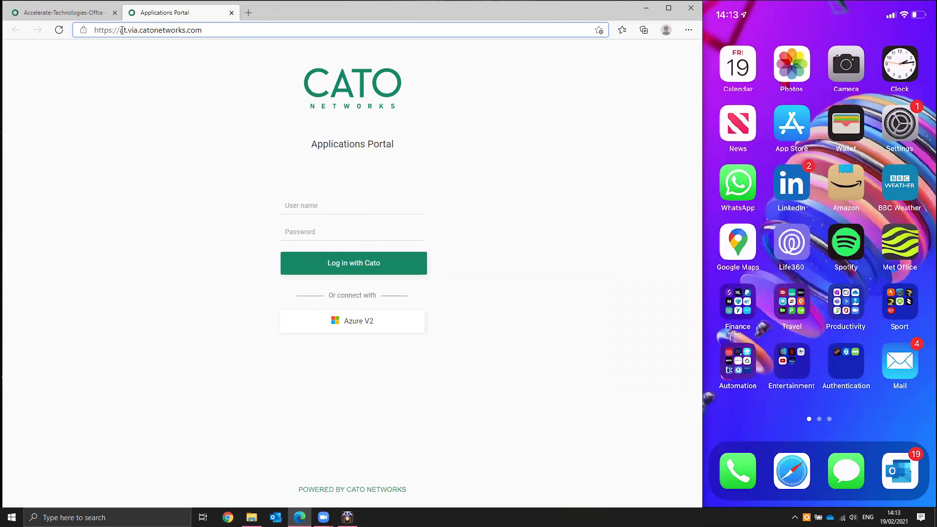
left_click_drag(120, 30, 204, 30)
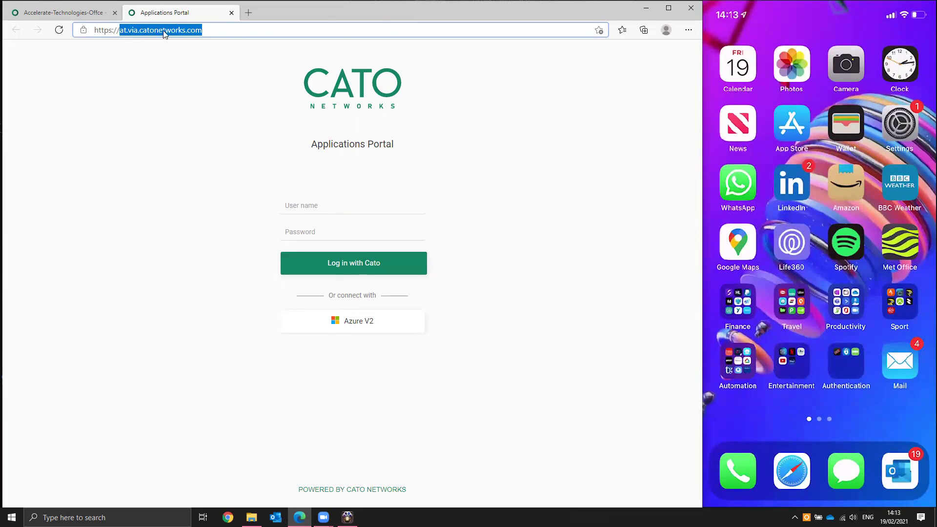
left_click(212, 29)
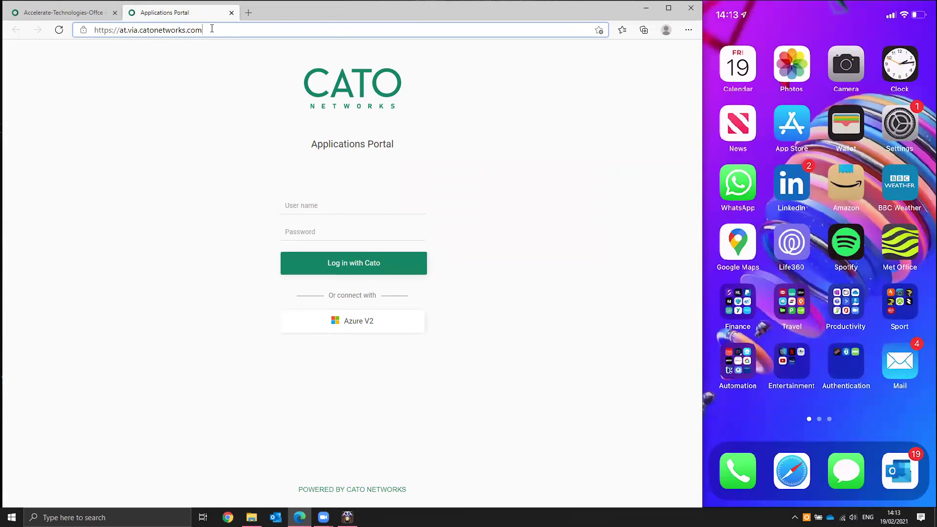
Step: Clear the portal's User name field and start the Azure V2 sign-in
left_click(315, 205)
type("cat")
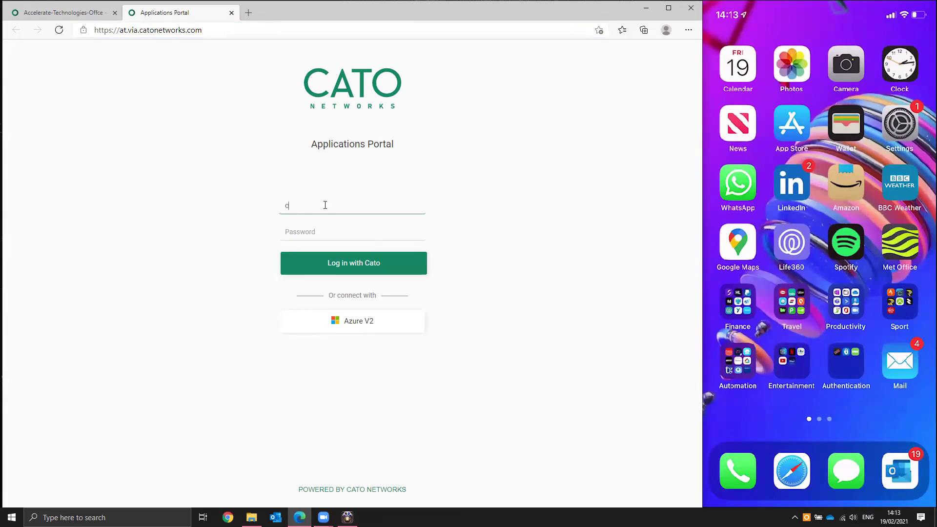
key("BackSpace")
key("BackSpace")
key("BackSpace")
left_click(370, 322)
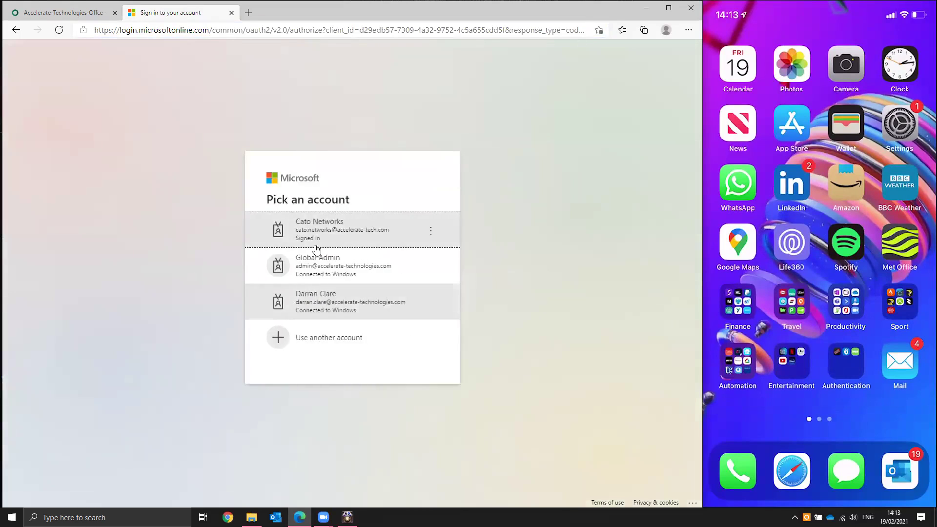
left_click(340, 232)
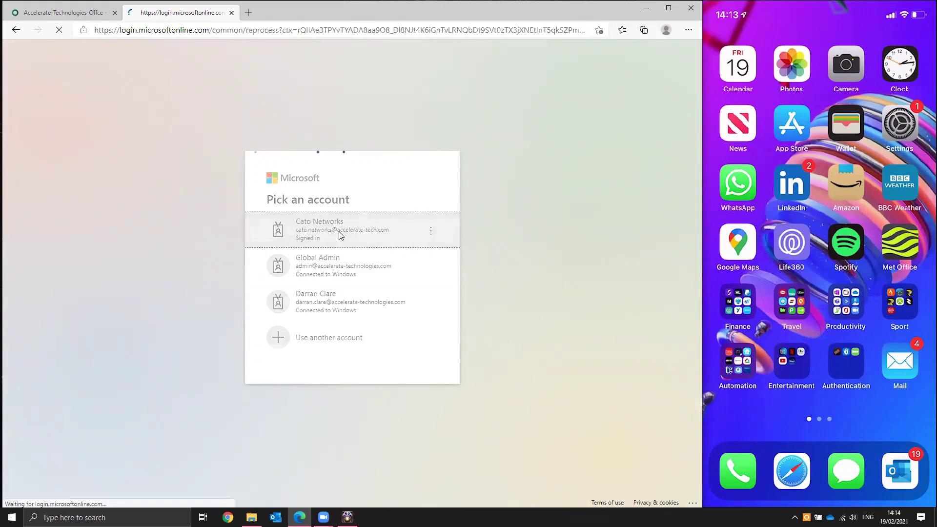